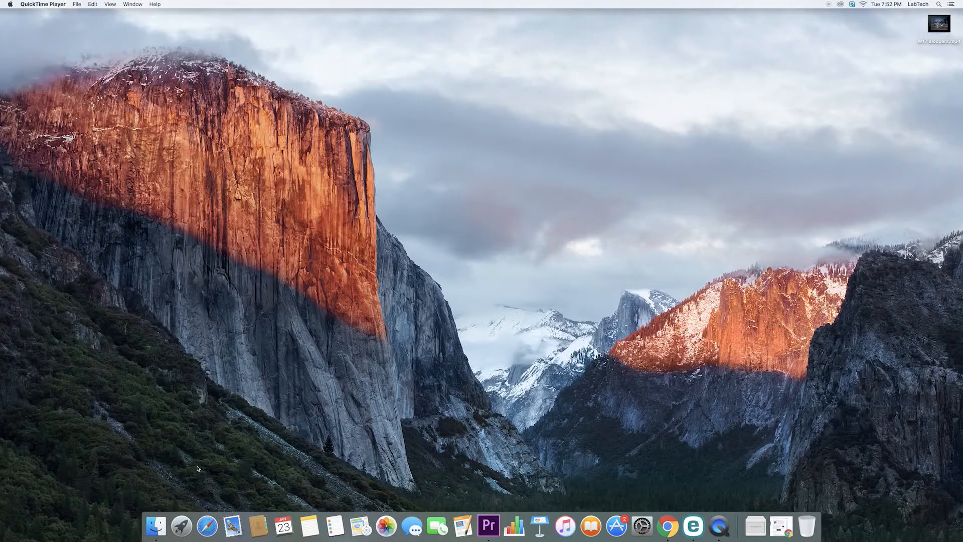
# Open a Finder window, go to the folder /users/shared/ and open 444 > Winter 18
pyautogui.click(160, 527)
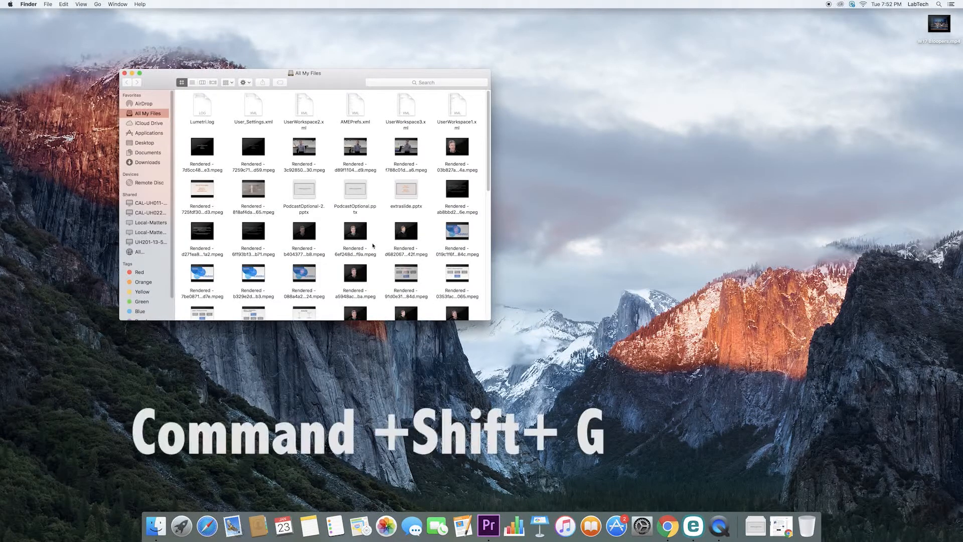
pyautogui.press('super+shift+g')
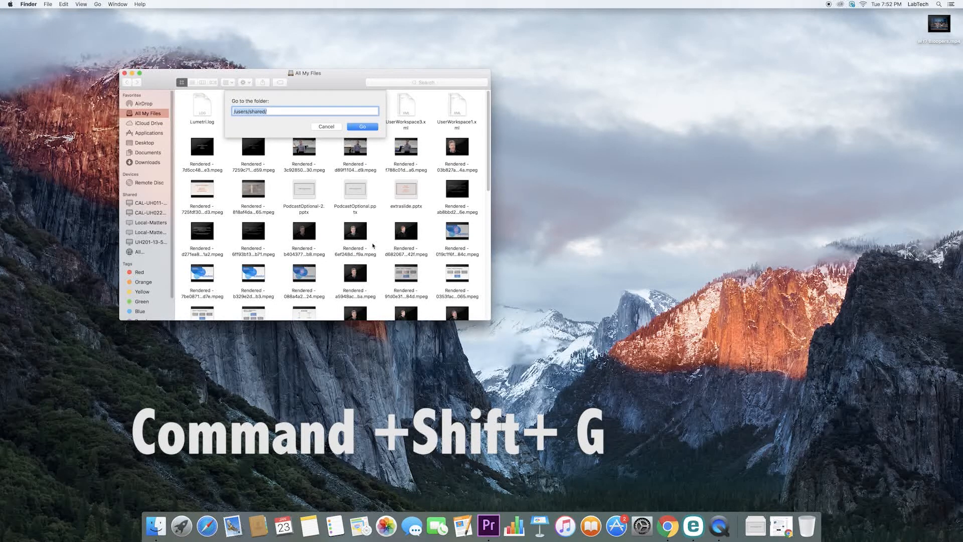
pyautogui.press('Return')
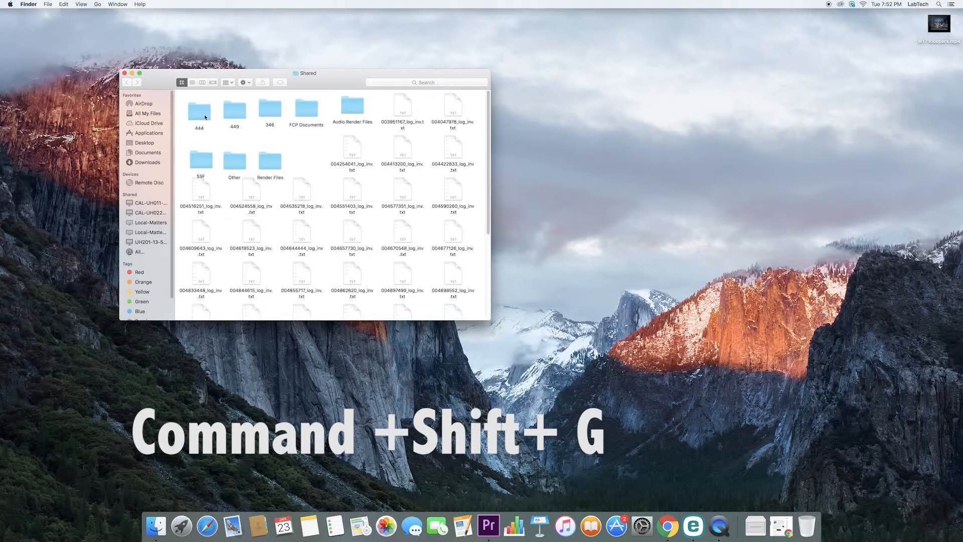
pyautogui.click(204, 116)
pyautogui.doubleClick(204, 117)
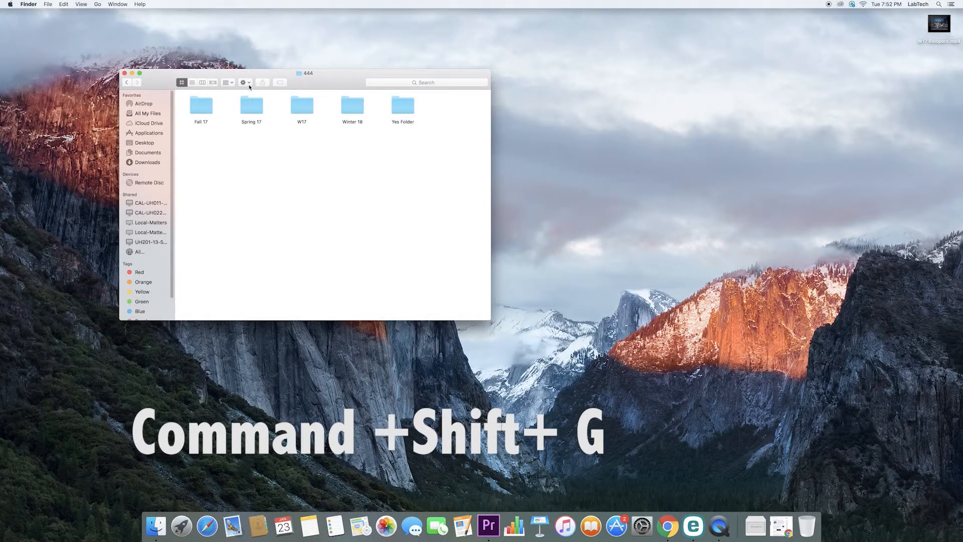
pyautogui.doubleClick(349, 106)
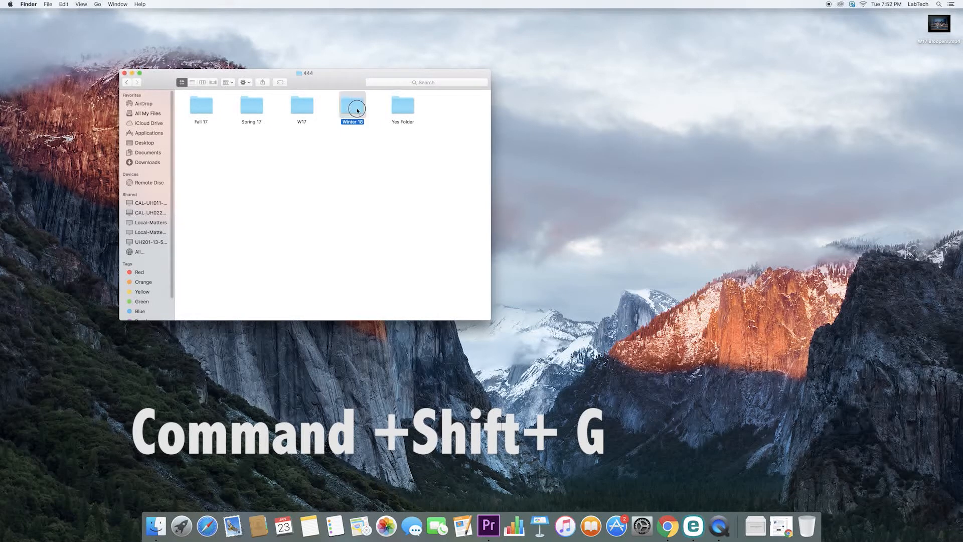
# Create a folder named "Your Name" inside Winter 18
pyautogui.click(245, 82)
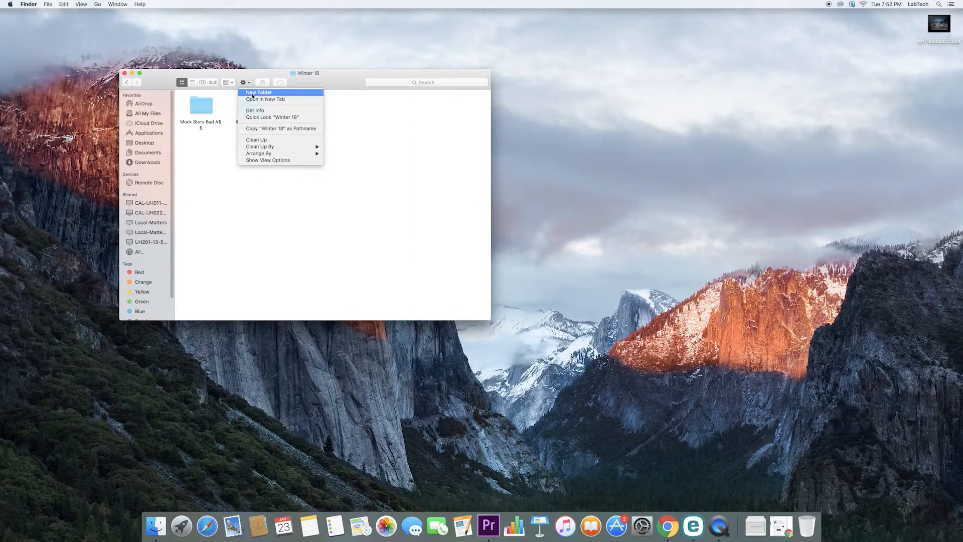
pyautogui.click(252, 94)
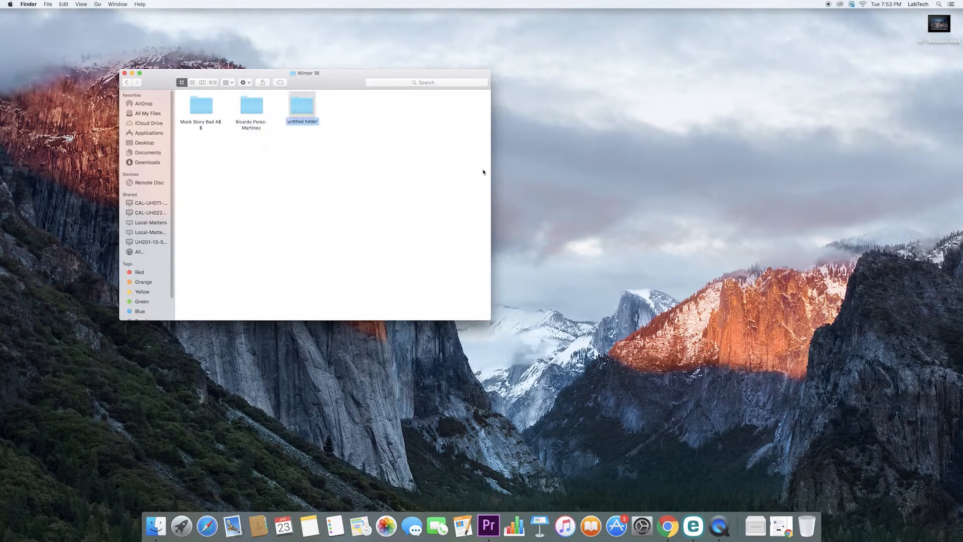
pyautogui.write('Your Name')
pyautogui.press('Return')
# Create a subfolder named "Story 1" inside the Your Name folder
pyautogui.doubleClick(302, 105)
pyautogui.click(246, 82)
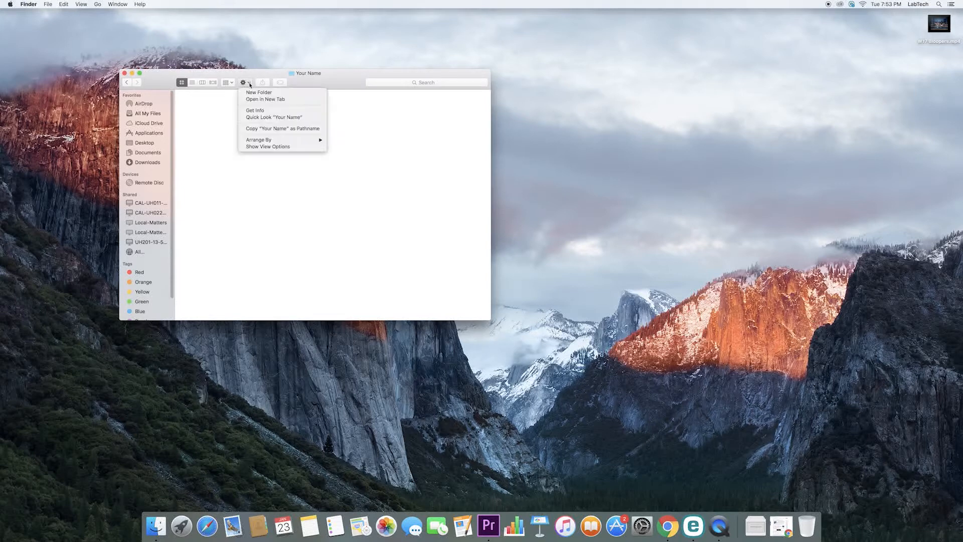
pyautogui.click(252, 93)
pyautogui.write('Story')
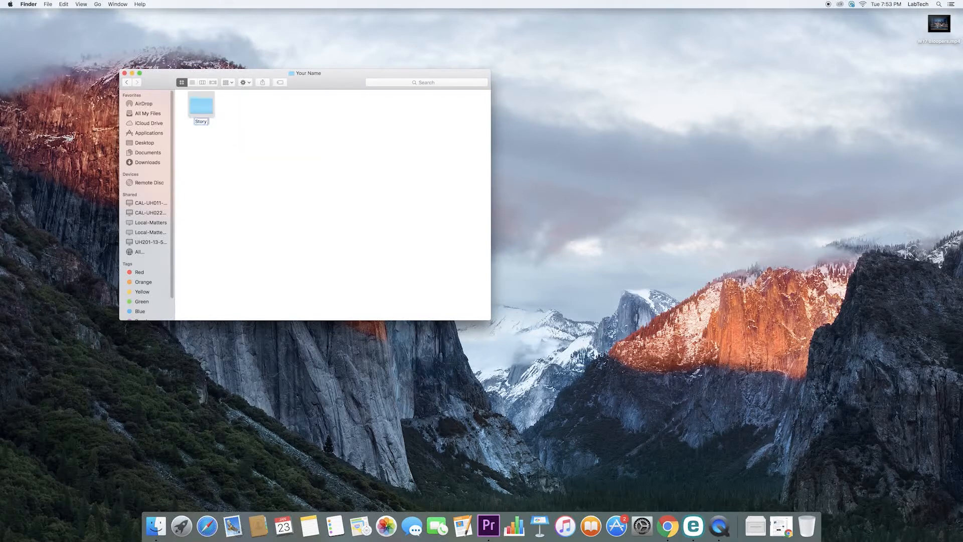
pyautogui.press('Return')
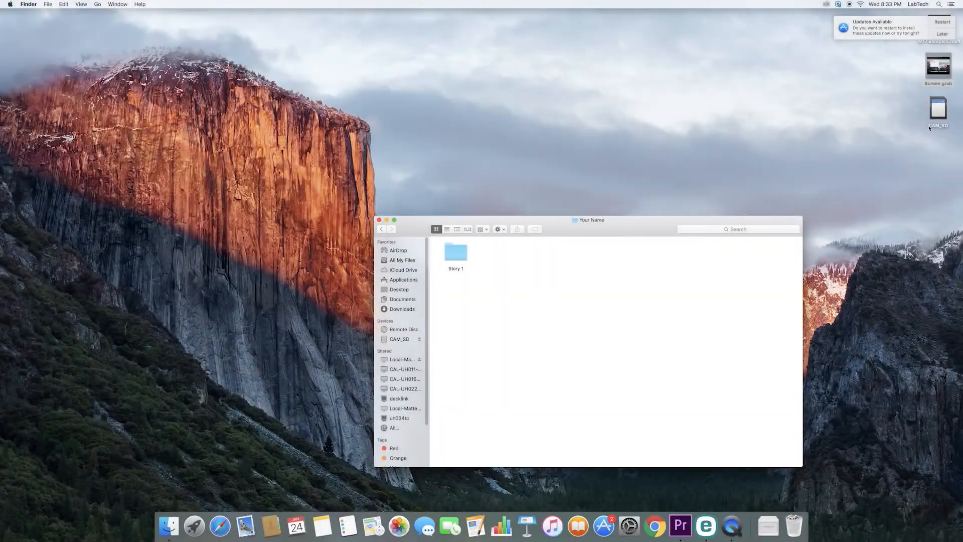
# Copy the DCIM and PRIVATE folders from the CAM_SD card into the local Story 1 folder
pyautogui.doubleClick(932, 125)
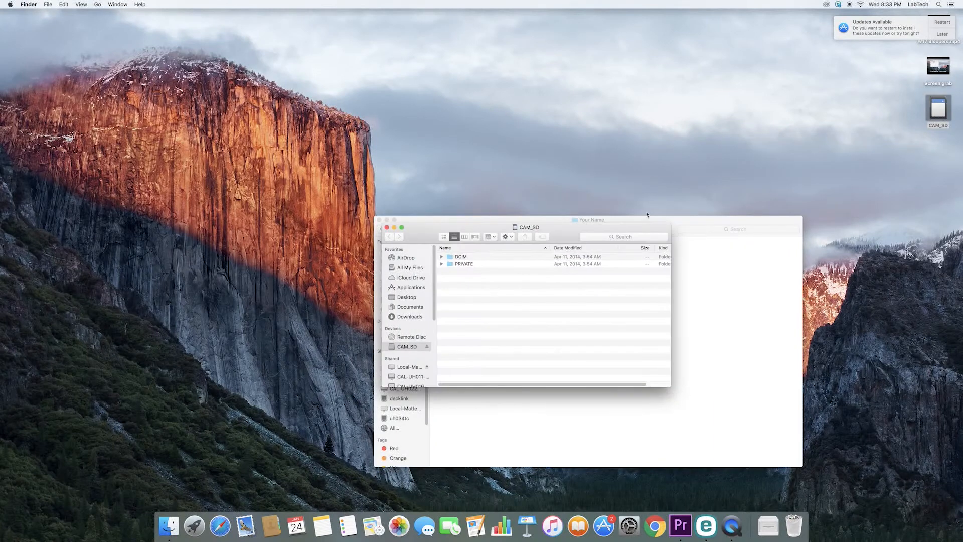
pyautogui.moveTo(555, 228); pyautogui.dragTo(719, 277)
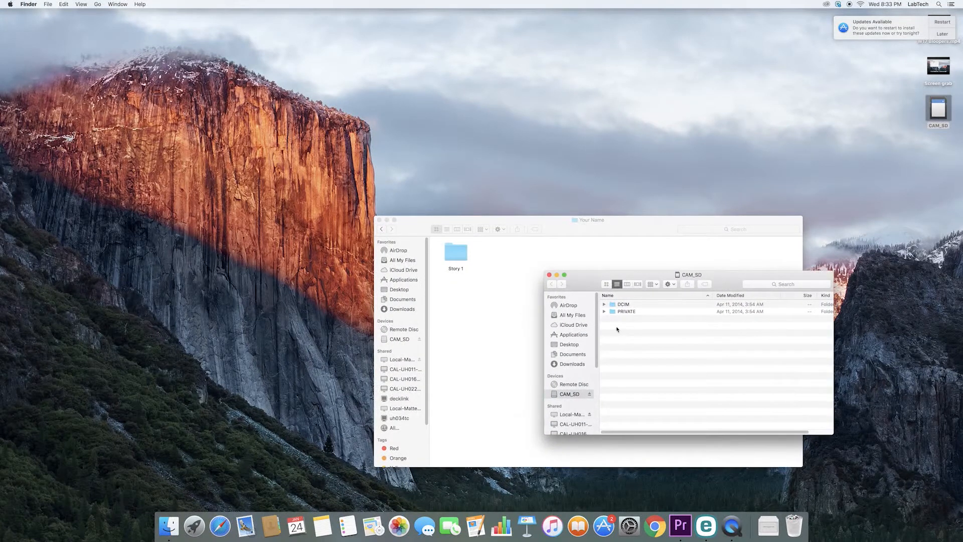
pyautogui.moveTo(615, 316); pyautogui.dragTo(456, 256)
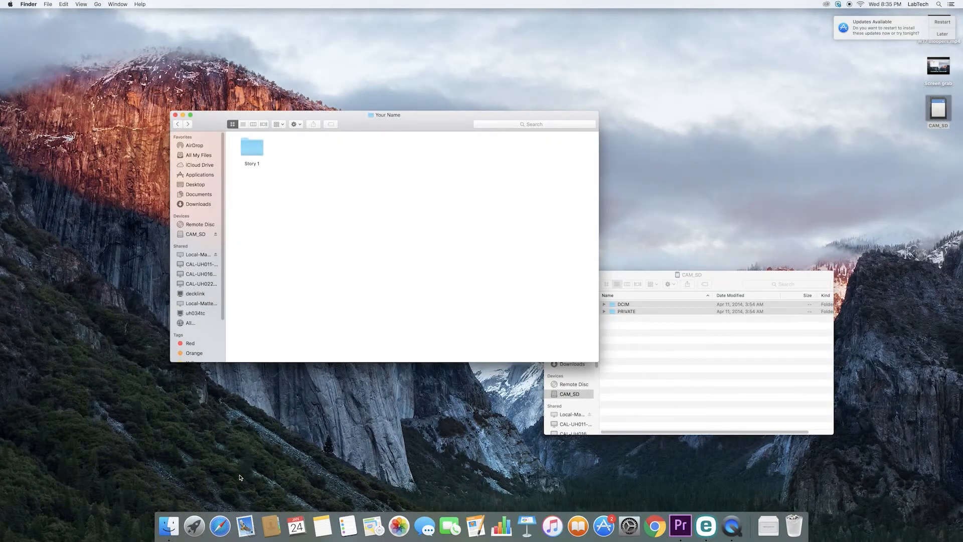
# In a new Finder window, back up the CAM_SD folders to Story 1 in Archive > LM Winter 18 > Your Name on the Local-Matters server
pyautogui.click(170, 528)
pyautogui.rightClick(169, 528)
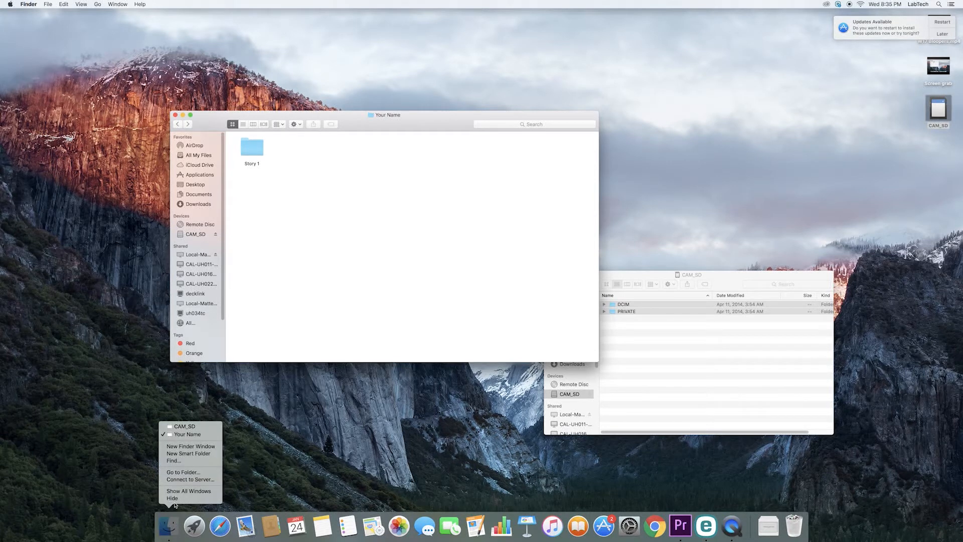
pyautogui.click(194, 447)
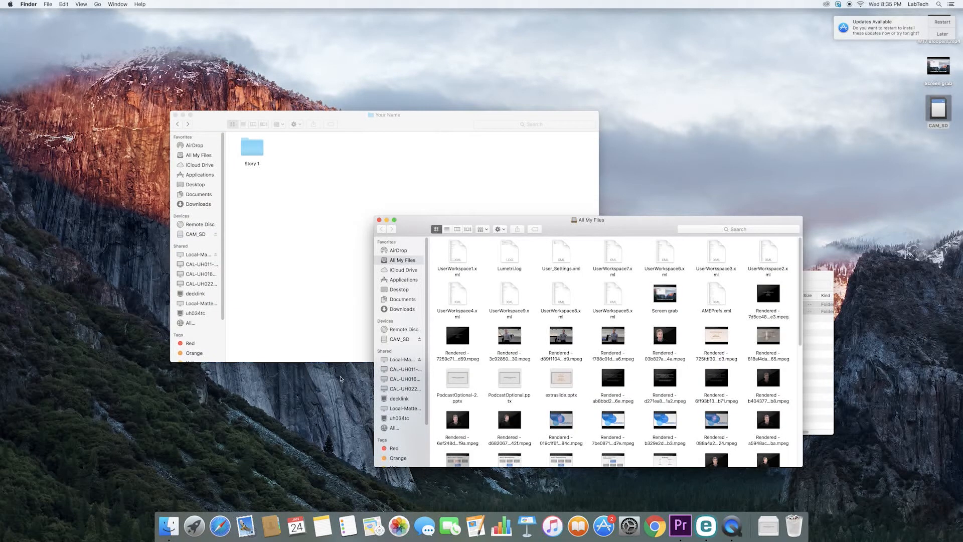
pyautogui.click(396, 360)
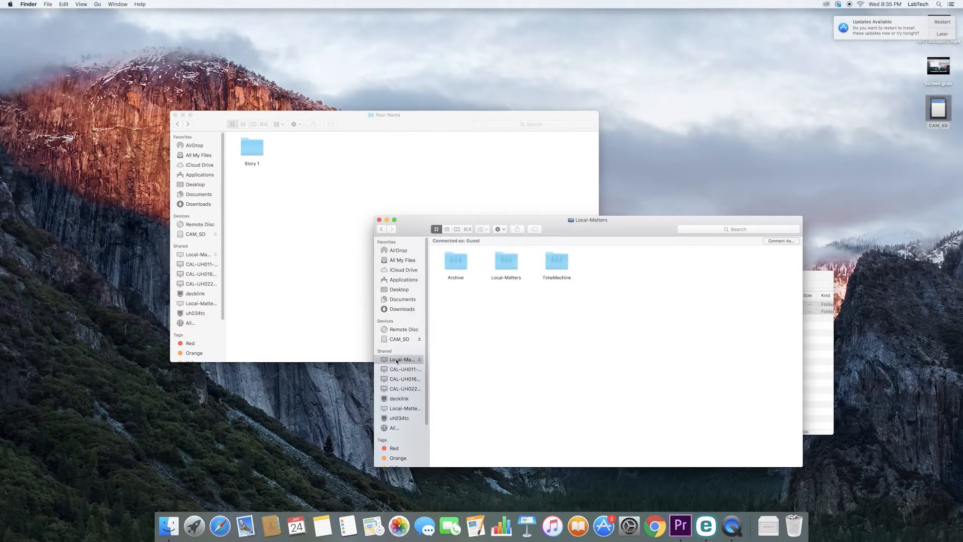
pyautogui.doubleClick(459, 261)
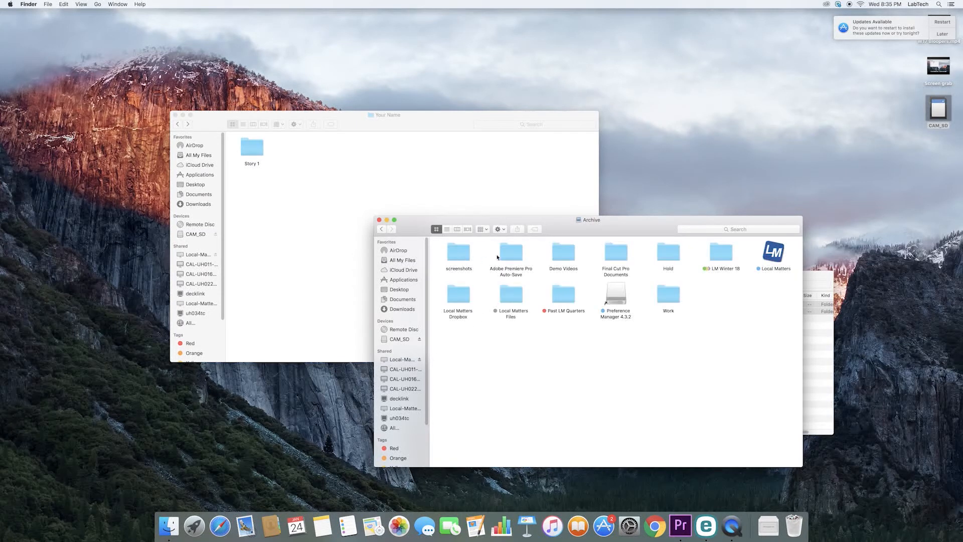
pyautogui.doubleClick(721, 253)
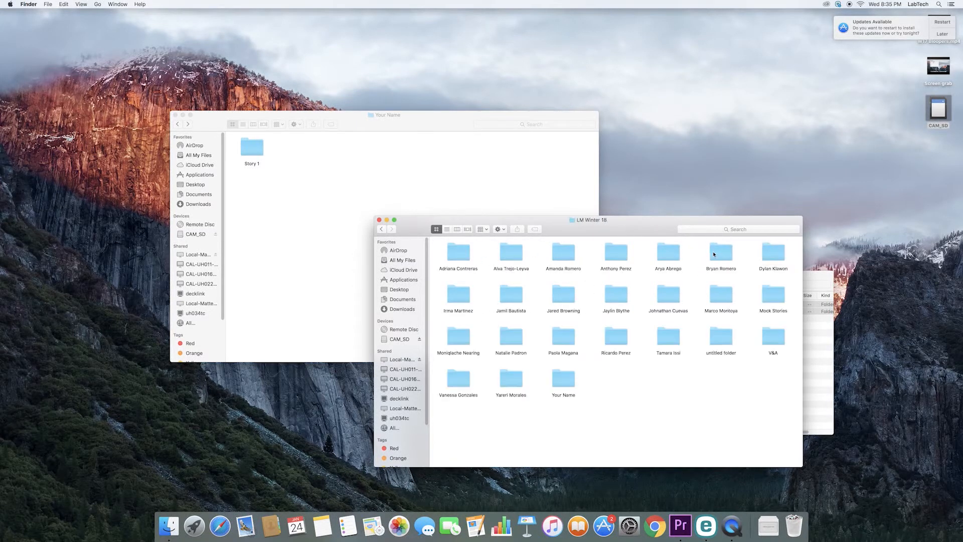
pyautogui.doubleClick(568, 385)
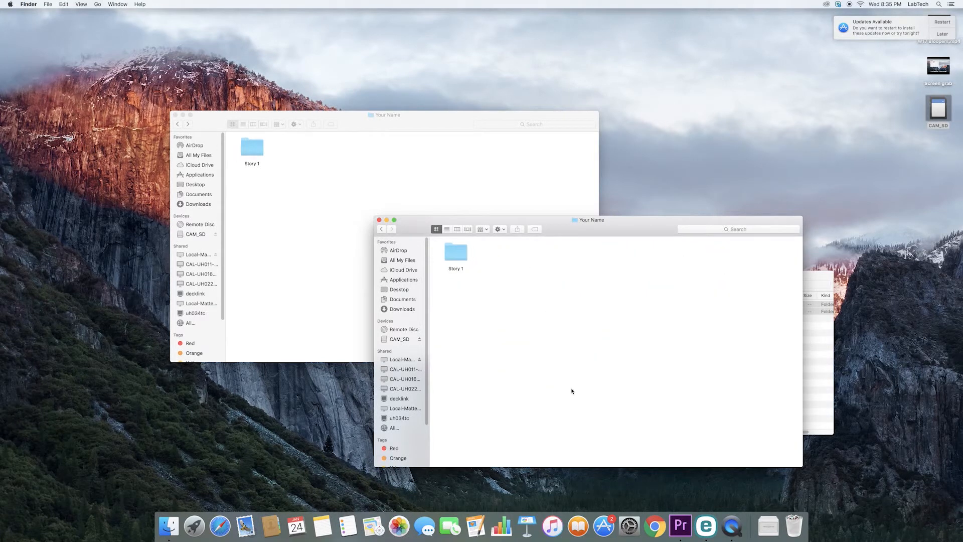
pyautogui.doubleClick(939, 108)
pyautogui.moveTo(613, 307); pyautogui.dragTo(456, 253)
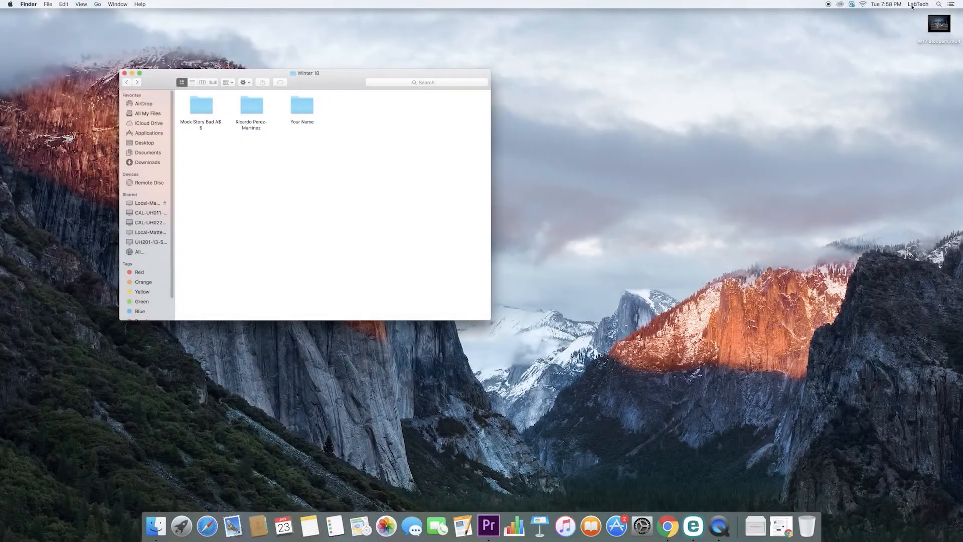
# Search the Mac for "premier" and launch Adobe Premiere Pro CC 2018
pyautogui.click(937, 5)
pyautogui.write('prem')
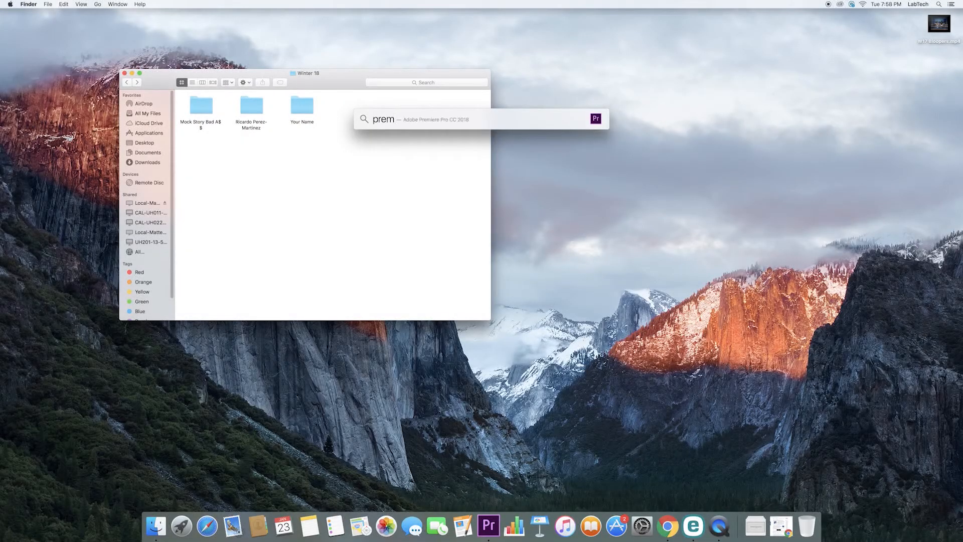
pyautogui.write('ier')
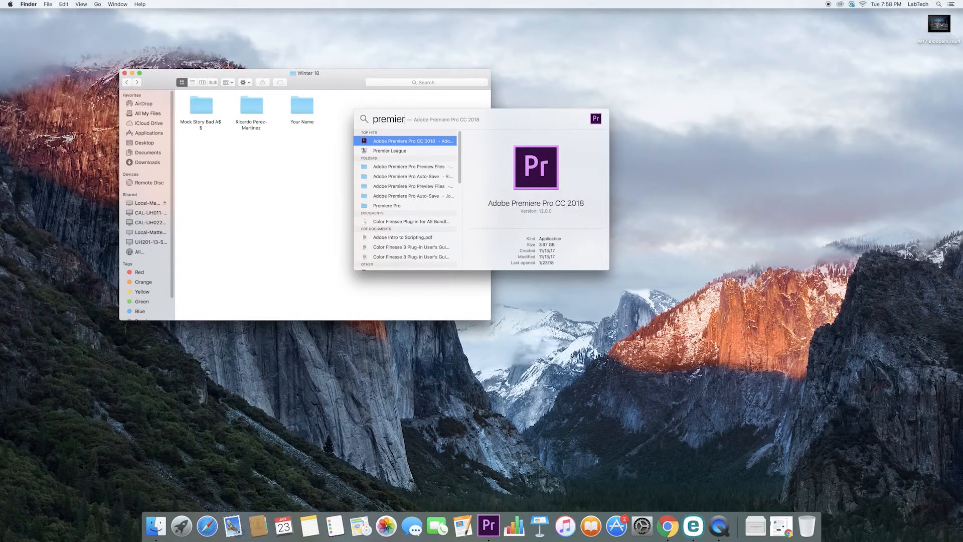
pyautogui.click(418, 144)
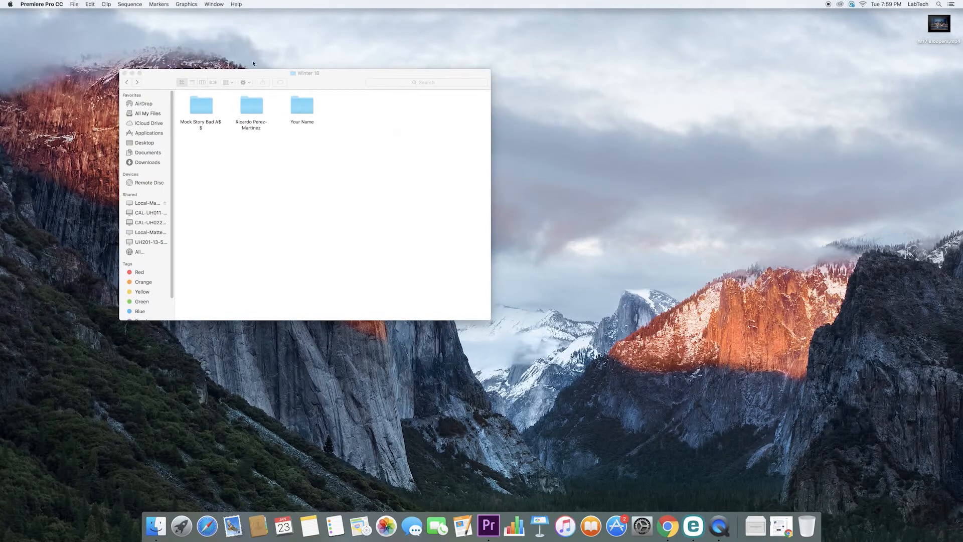
# Create a new project named "Your Name_story 1" in the Story 1 folder, reviewing the scratch disk locations
pyautogui.click(77, 4)
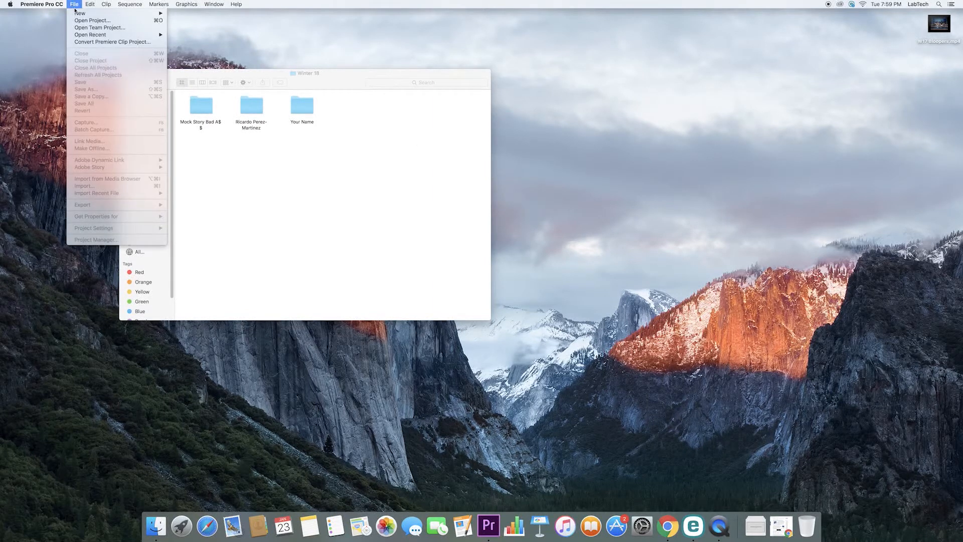
pyautogui.moveTo(117, 15)
pyautogui.click(185, 16)
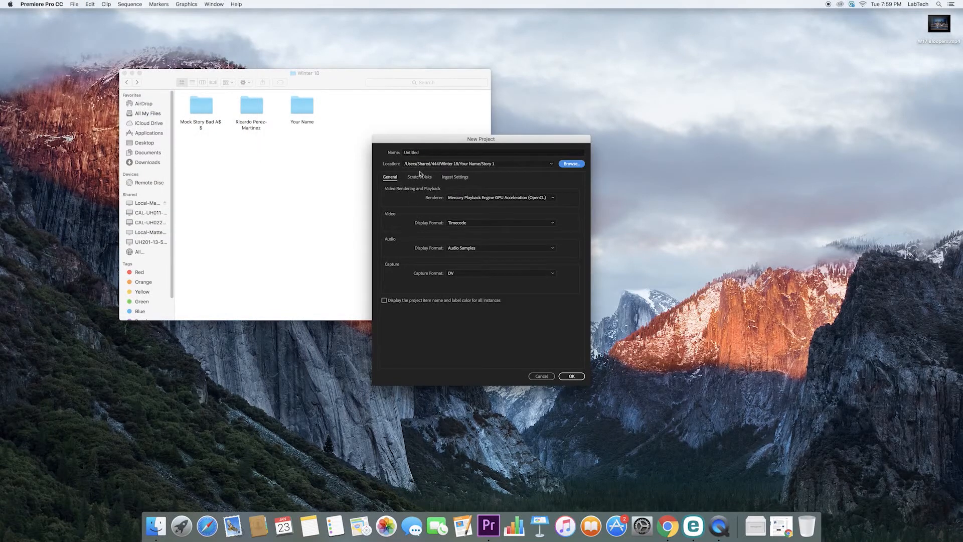
pyautogui.click(419, 178)
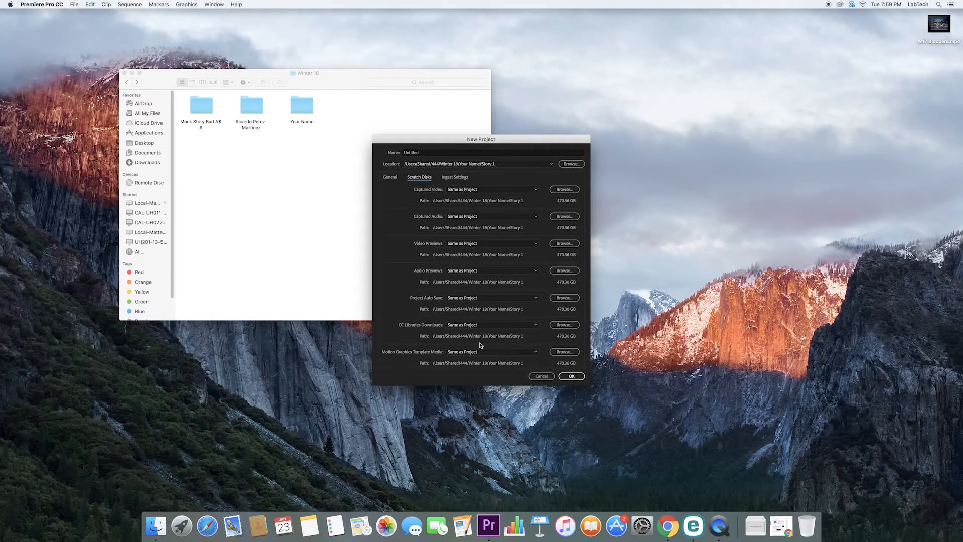
pyautogui.click(442, 153)
pyautogui.write('Your Name')
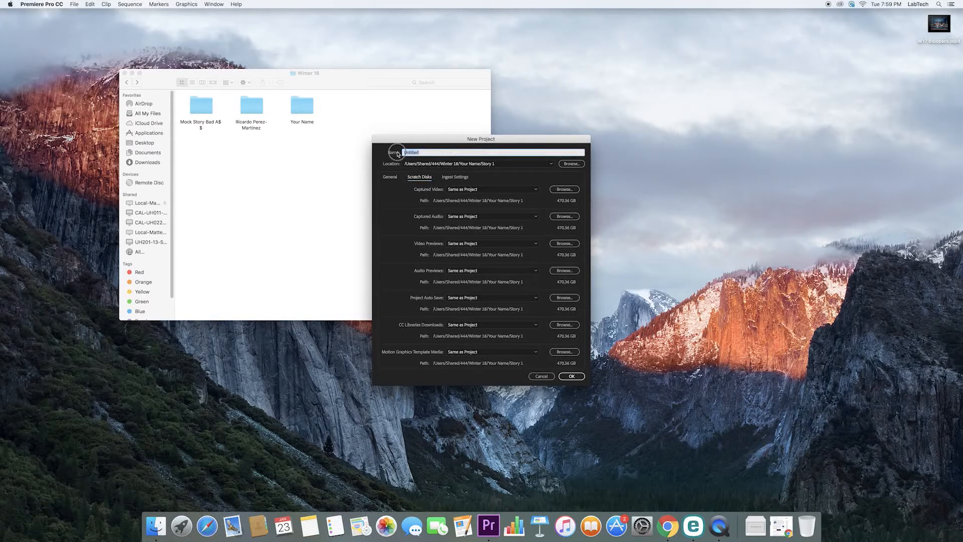
pyautogui.write('_story 1')
pyautogui.click(574, 377)
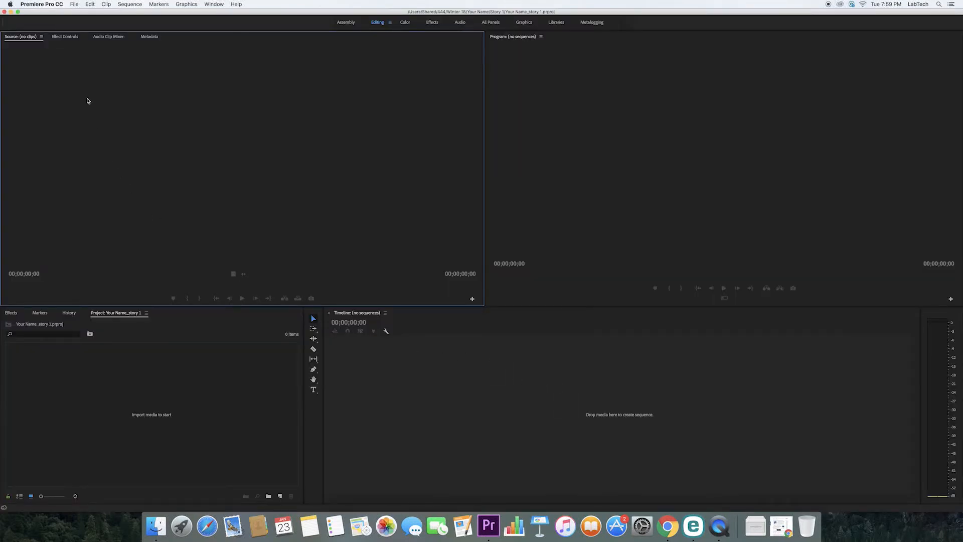
# Start a media import and direct the file browser to the folder /users/shared/
pyautogui.click(74, 5)
pyautogui.moveTo(75, 16)
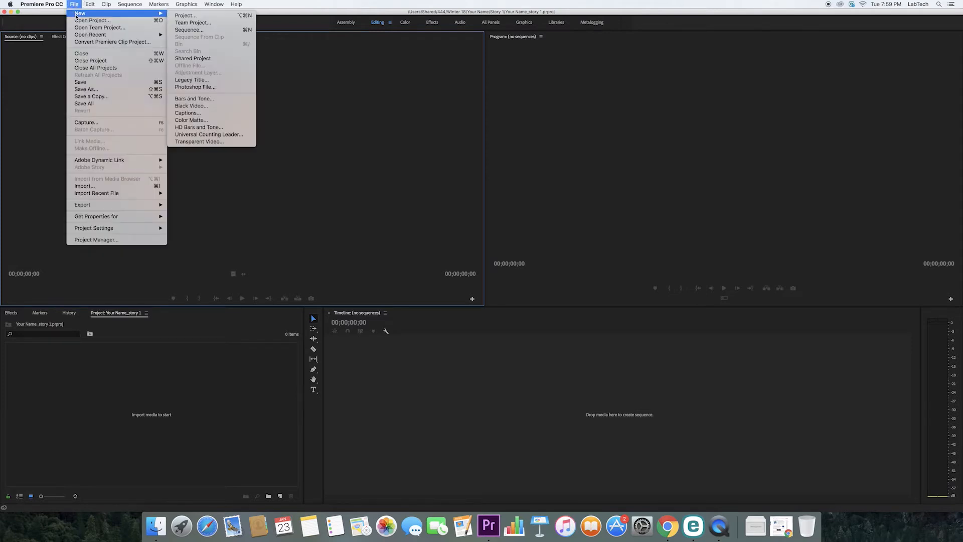
pyautogui.click(85, 186)
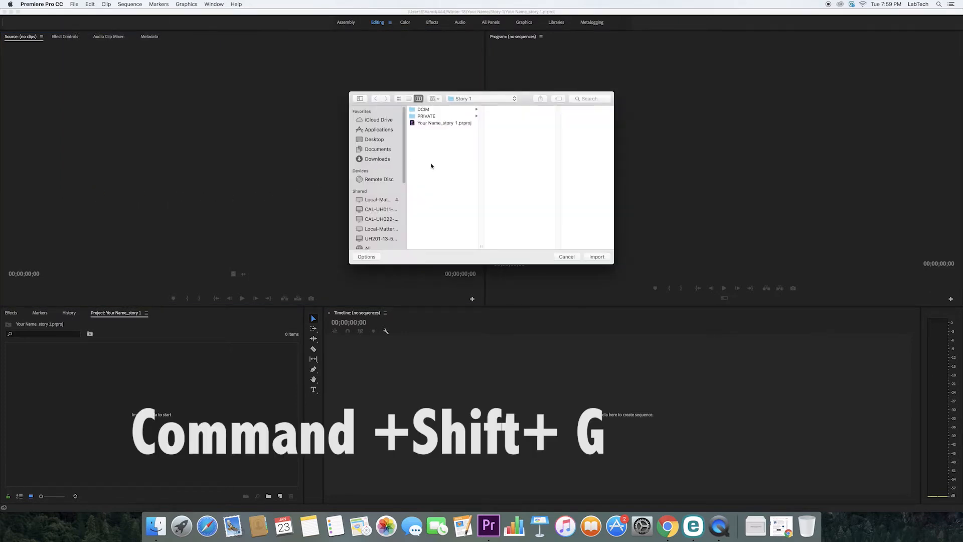
pyautogui.press('super+shift+g')
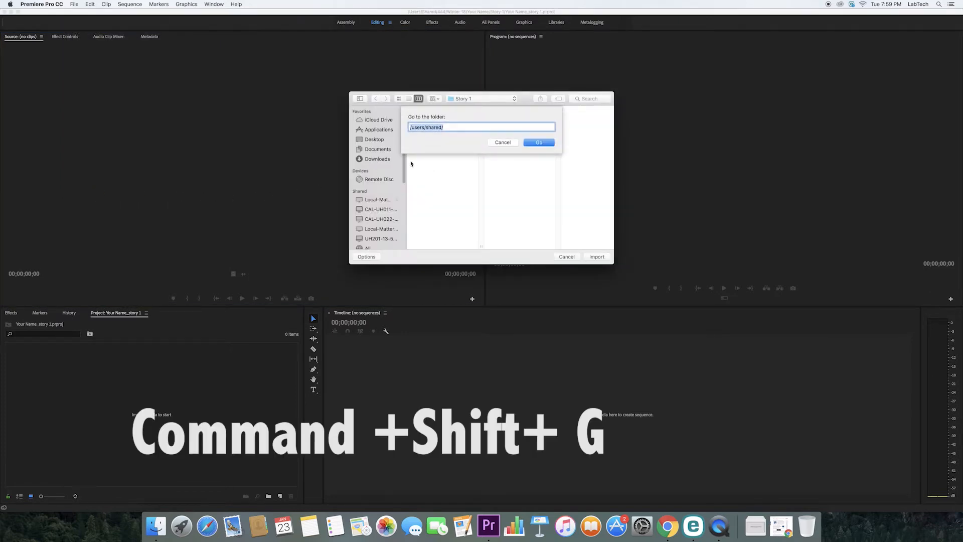
pyautogui.press('Return')
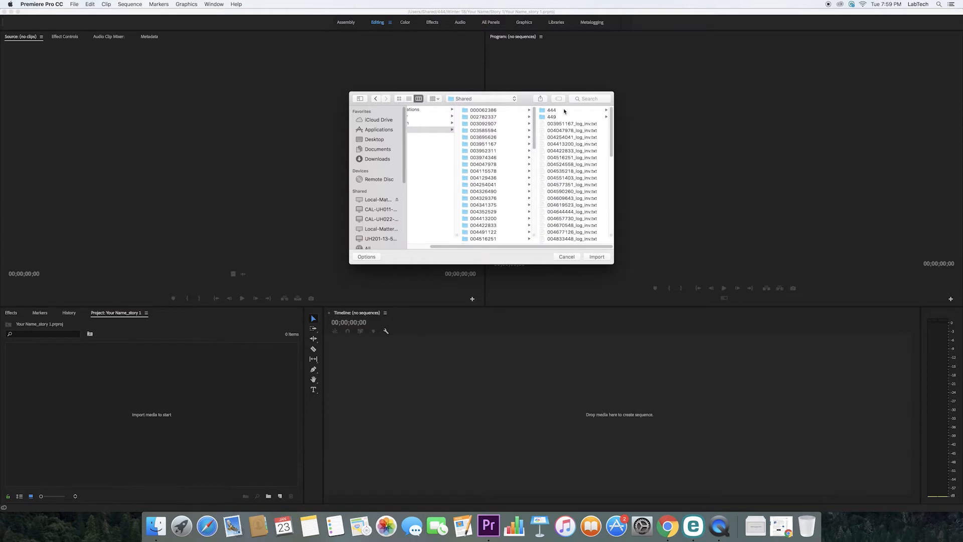
# Browse the import file browser to 444 > Winter 18 > Your Name > Story 1
pyautogui.click(562, 110)
pyautogui.click(561, 129)
pyautogui.click(558, 123)
pyautogui.click(553, 110)
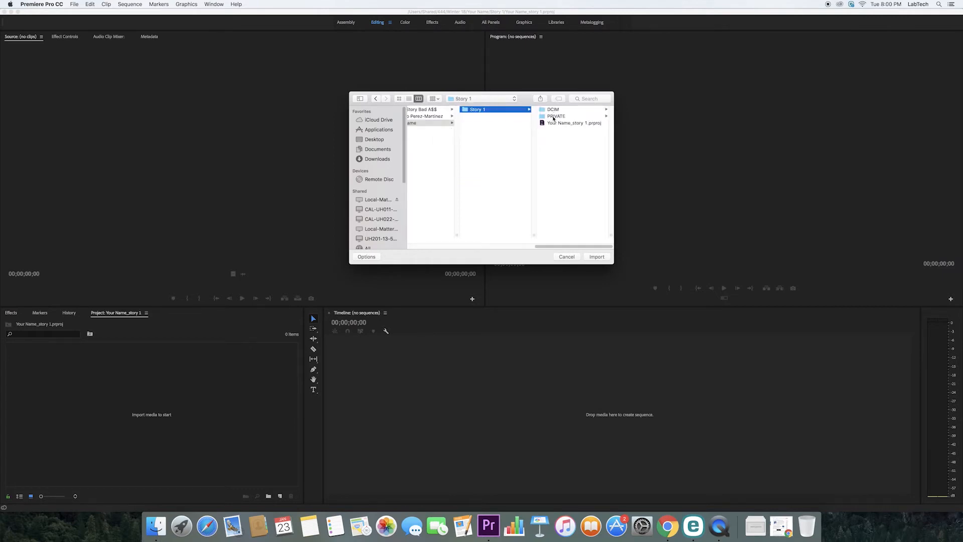
# Import all MTS clips from the PRIVATE > AVCHD > BDMV > STREAM folder of Story 1
pyautogui.click(554, 116)
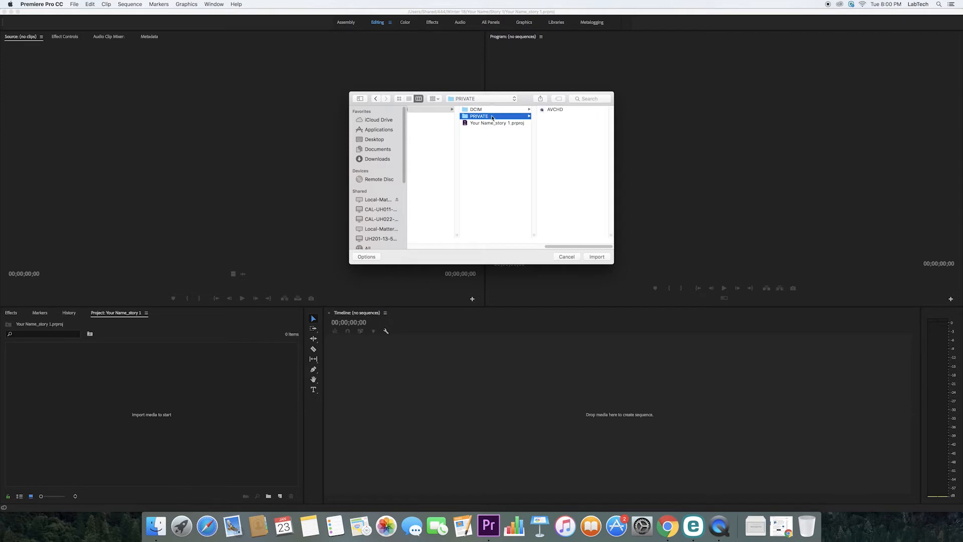
pyautogui.click(550, 111)
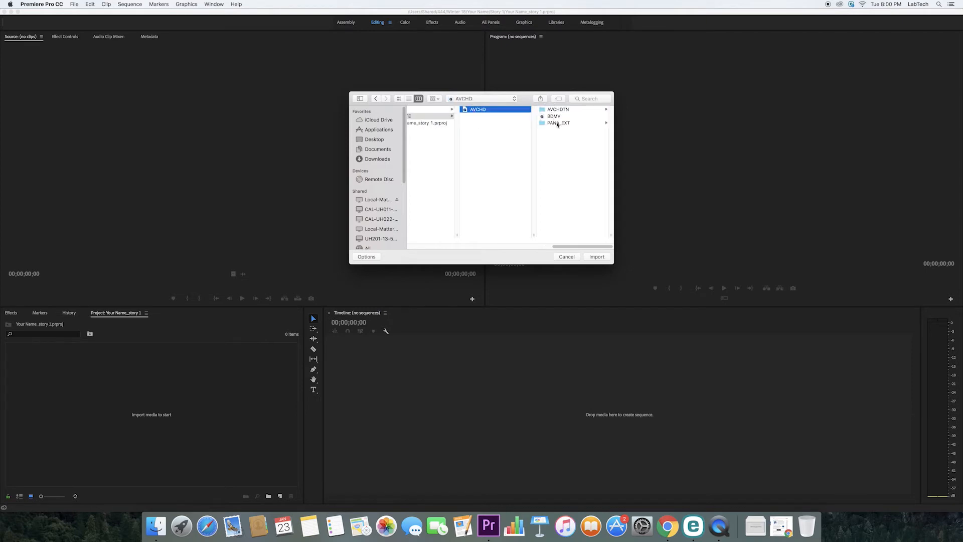
pyautogui.click(551, 117)
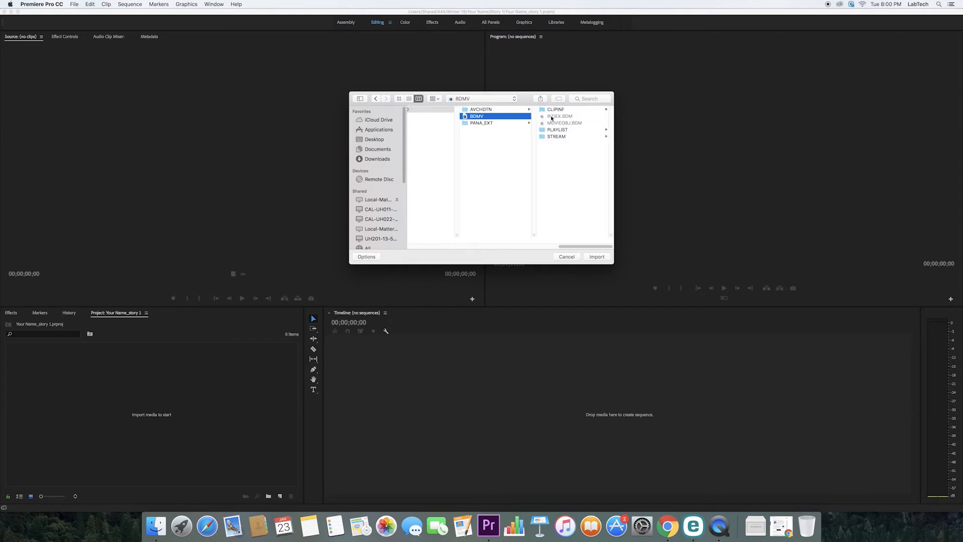
pyautogui.click(553, 137)
pyautogui.moveTo(611, 131); pyautogui.dragTo(556, 261)
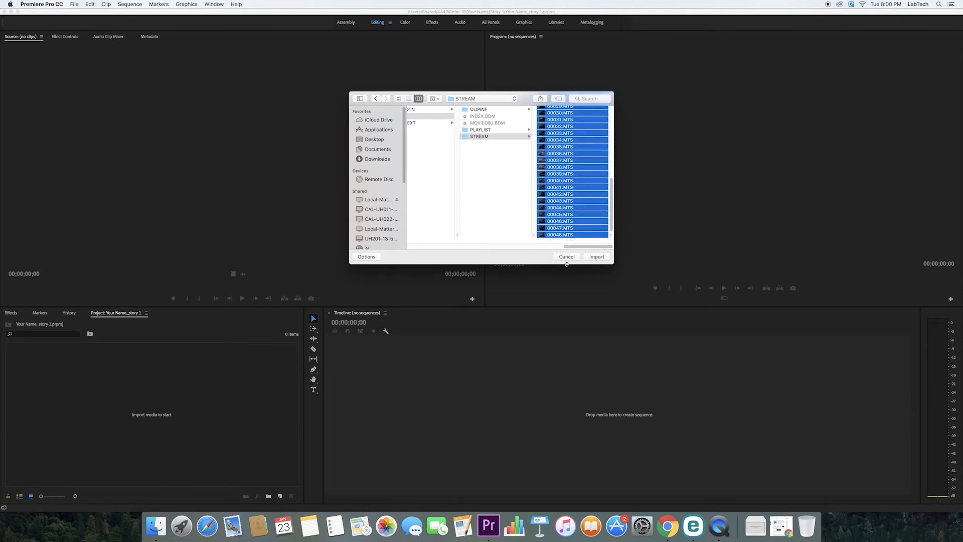
pyautogui.click(597, 257)
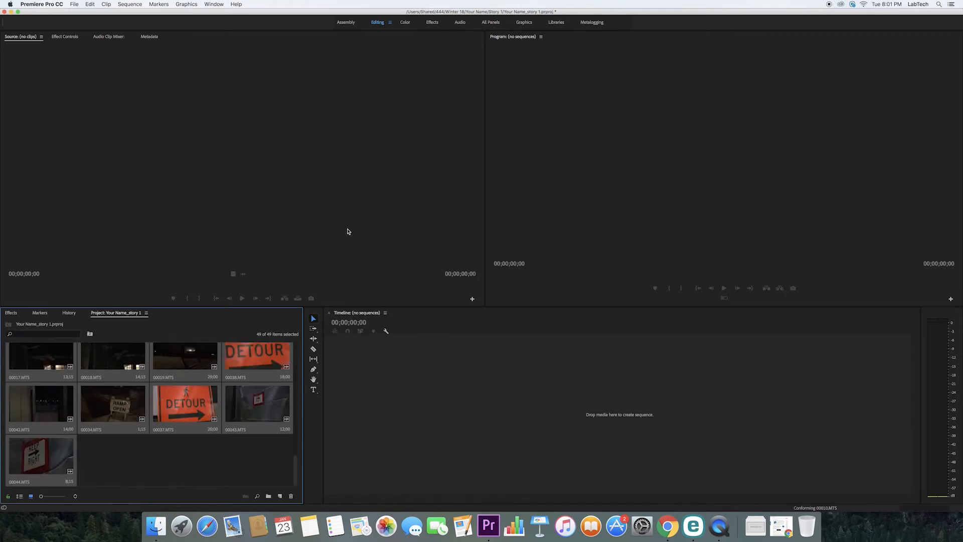
# Create bins named Intro/Outro, Interviews and B-roll in the project
pyautogui.click(268, 496)
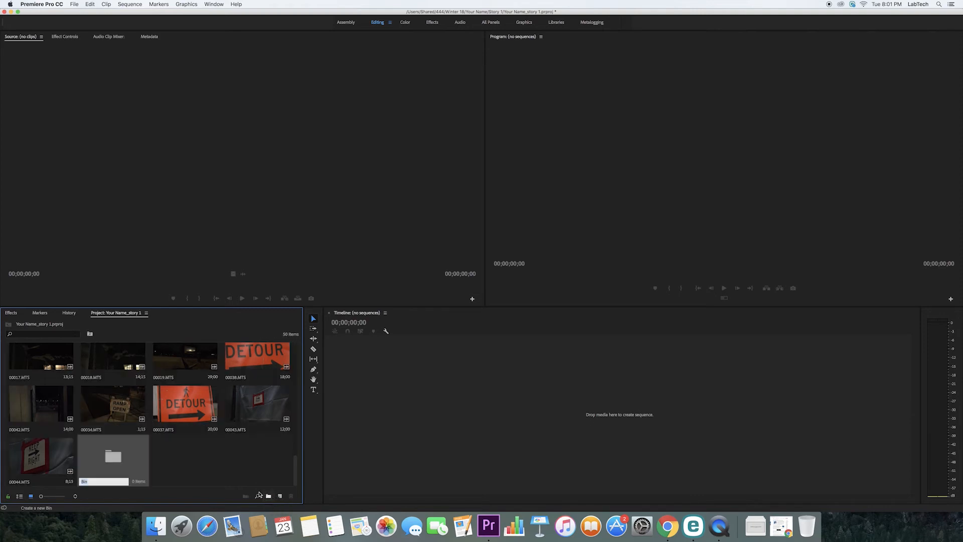
pyautogui.write('Intro/Outro')
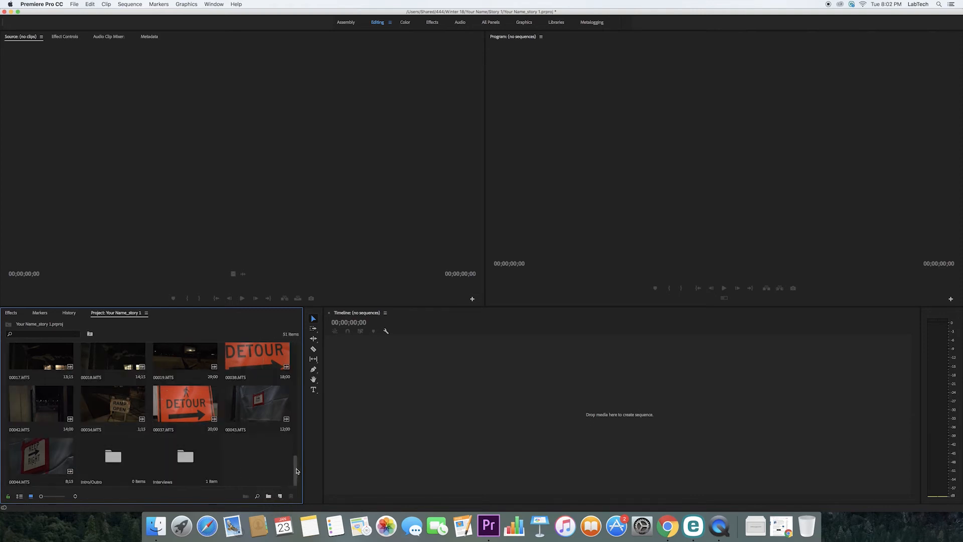
pyautogui.moveTo(297, 460); pyautogui.dragTo(303, 488)
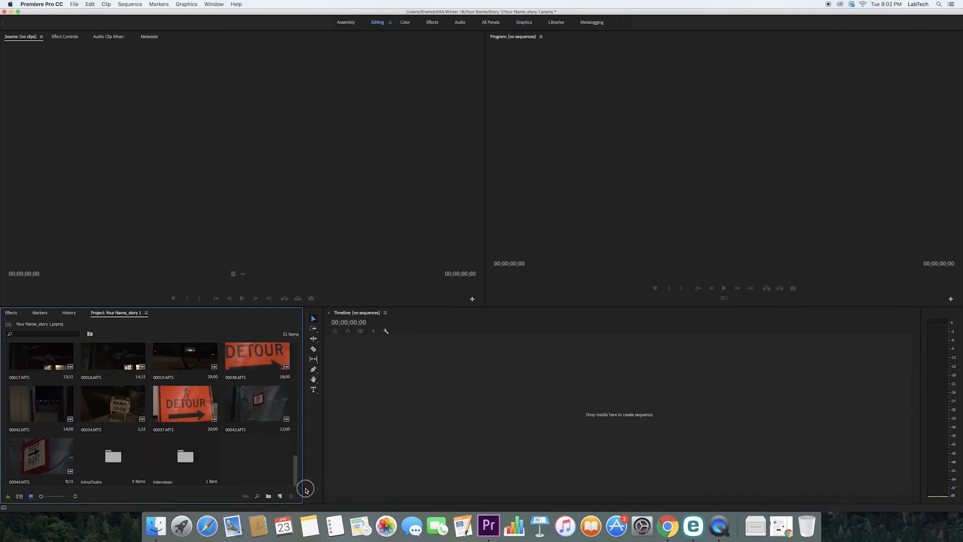
pyautogui.click(268, 497)
pyautogui.write('B')
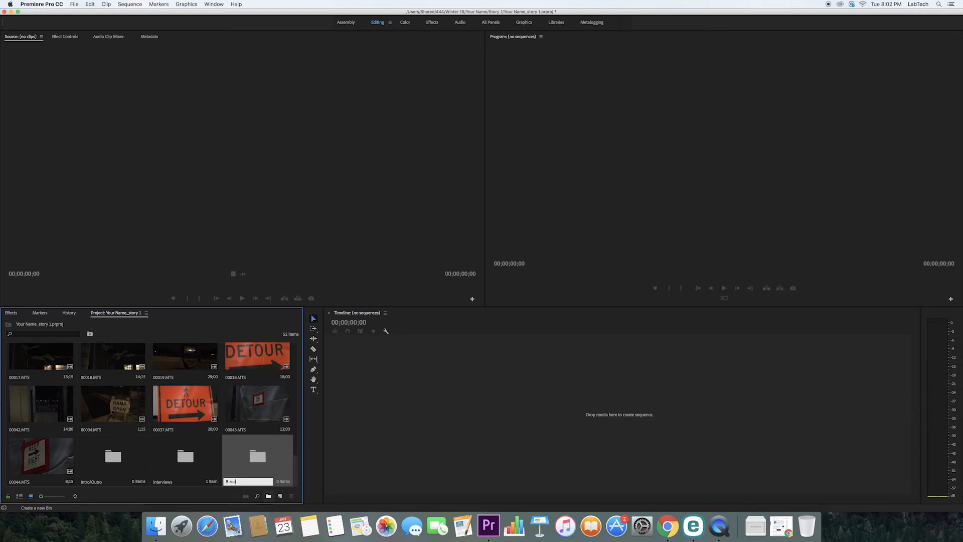
pyautogui.write('-roll')
pyautogui.press('Return')
# Sort the B-roll footage into the B-roll bin and move clips 00002.MTS and 00001.MTS into the Intro/Outro bin
pyautogui.moveTo(7, 396); pyautogui.dragTo(257, 456)
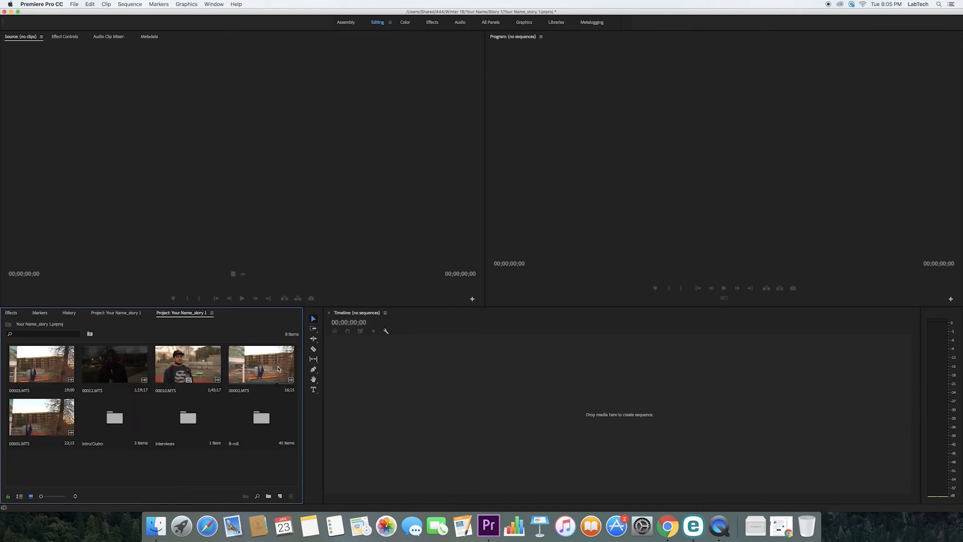
pyautogui.click(246, 380)
pyautogui.moveTo(246, 380)
pyautogui.mouseDown()
pyautogui.moveTo(164, 396)
pyautogui.moveTo(118, 417)
pyautogui.mouseUp()
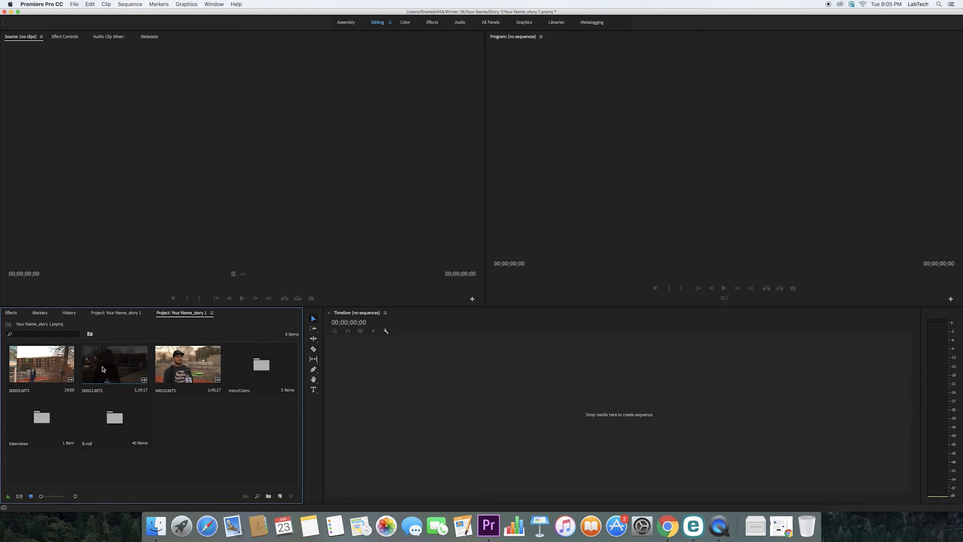
# Move the two interview clips, the dark one and 00010.MTS, together into the Interviews bin
pyautogui.moveTo(85, 359); pyautogui.dragTo(170, 376)
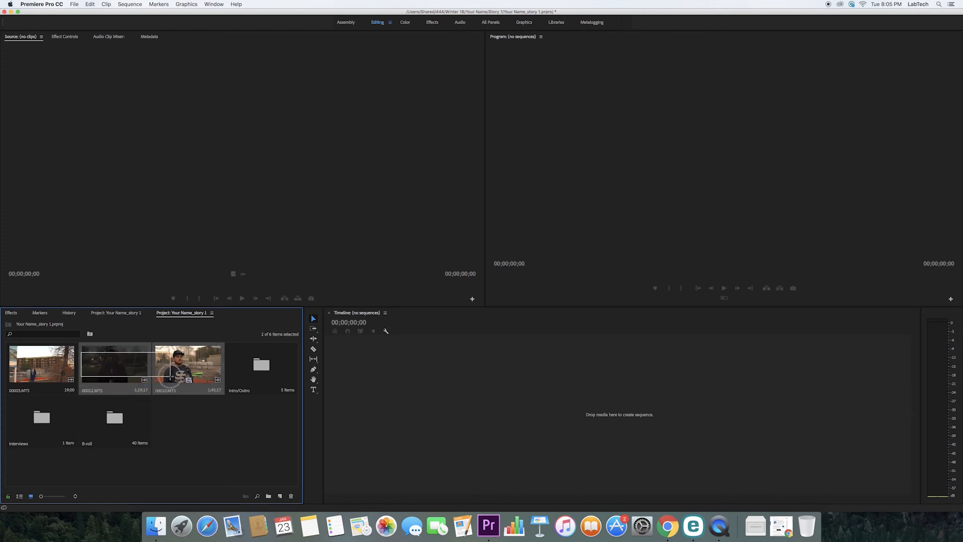
pyautogui.moveTo(170, 376); pyautogui.dragTo(170, 376)
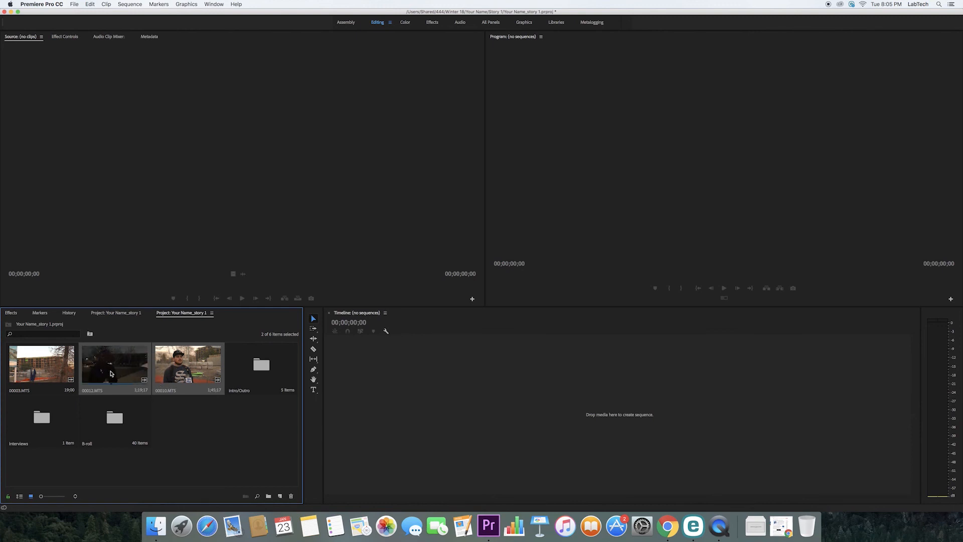
pyautogui.moveTo(105, 374); pyautogui.dragTo(82, 400)
pyautogui.moveTo(38, 427); pyautogui.dragTo(39, 428)
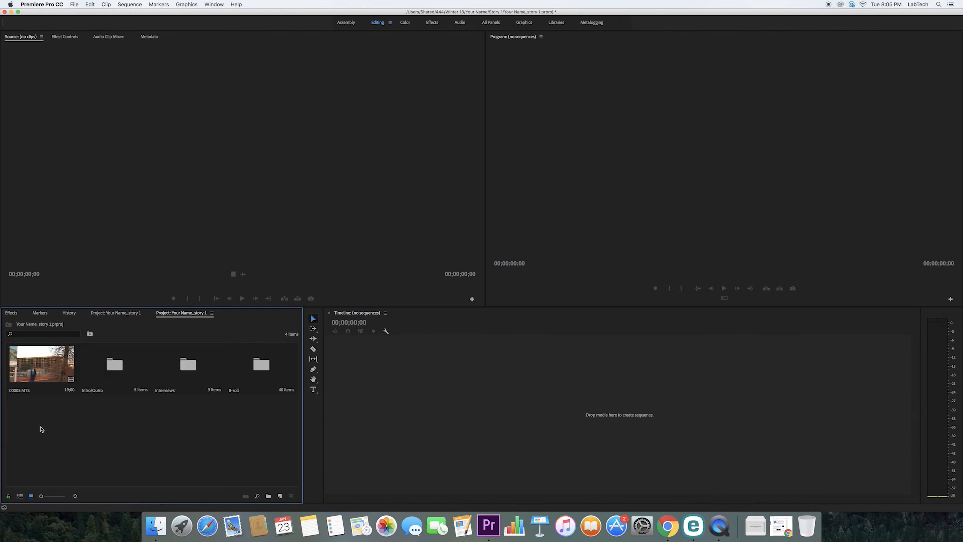
# Select the one clip still outside the bins
pyautogui.click(35, 366)
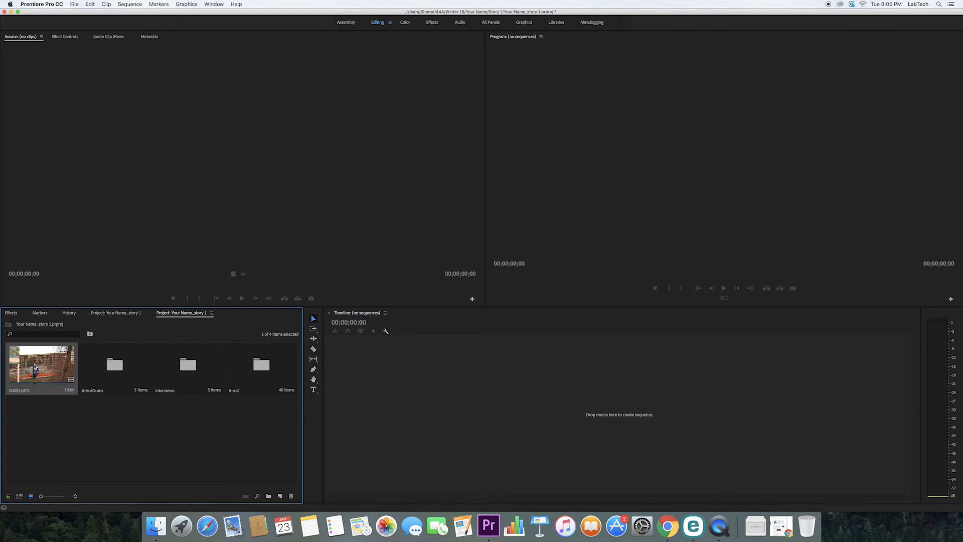